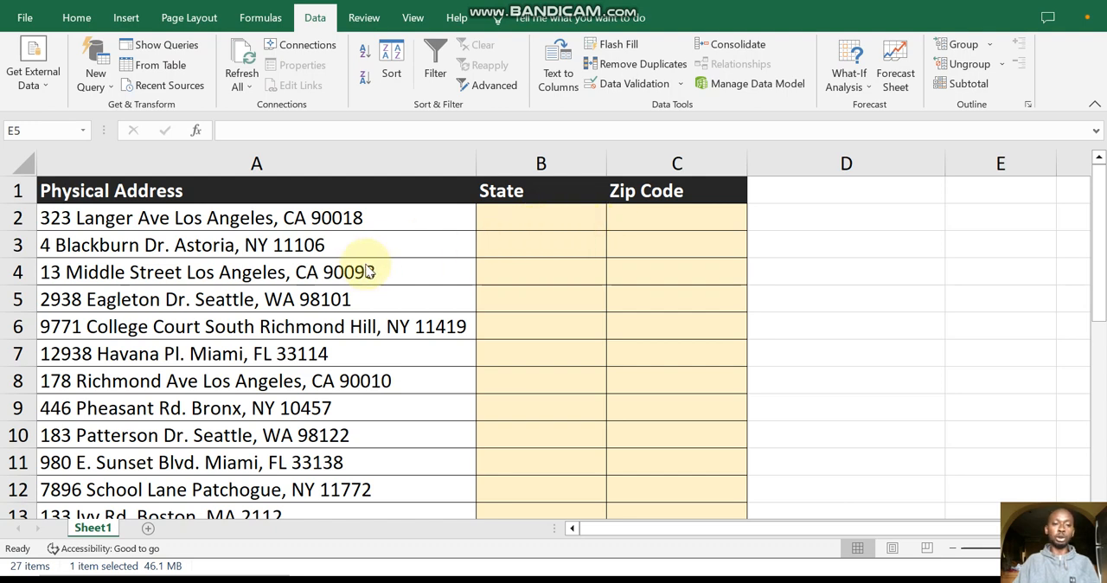
pyautogui.scroll(-3, 370, 277)
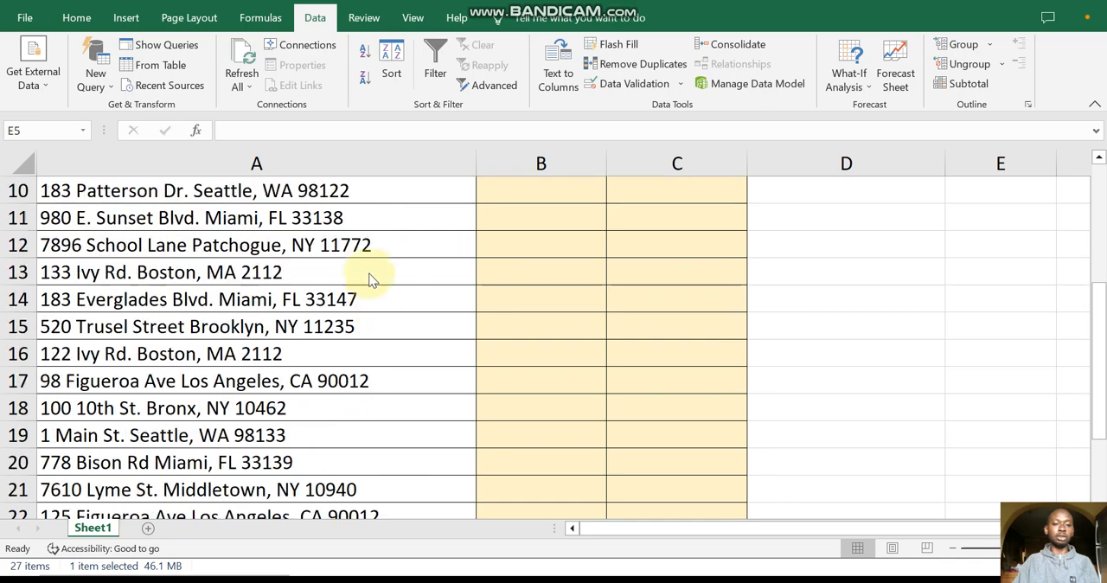
pyautogui.scroll(3, 356, 382)
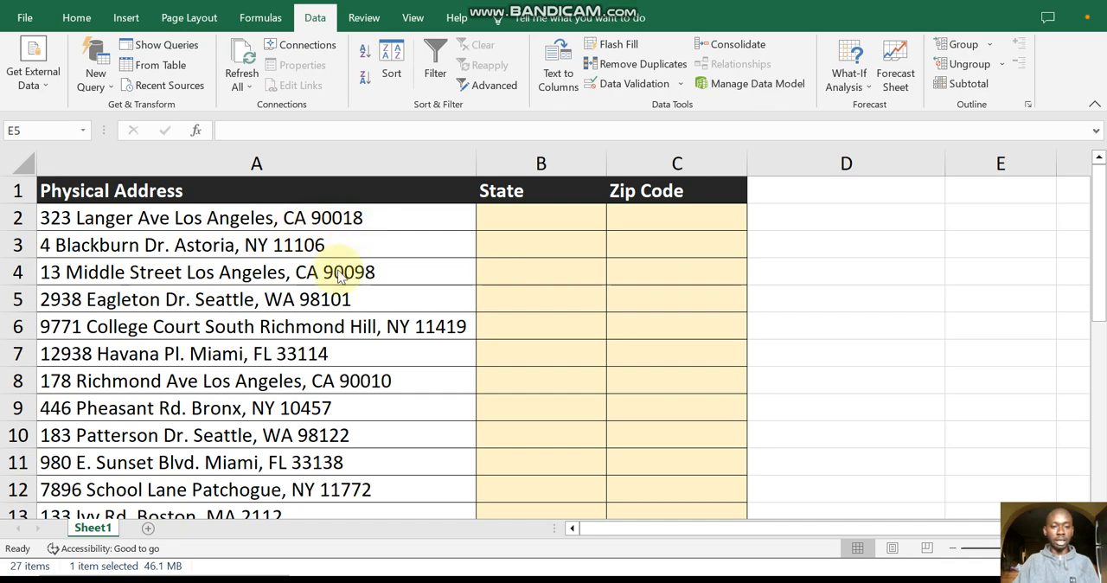
pyautogui.scroll(-3, 341, 298)
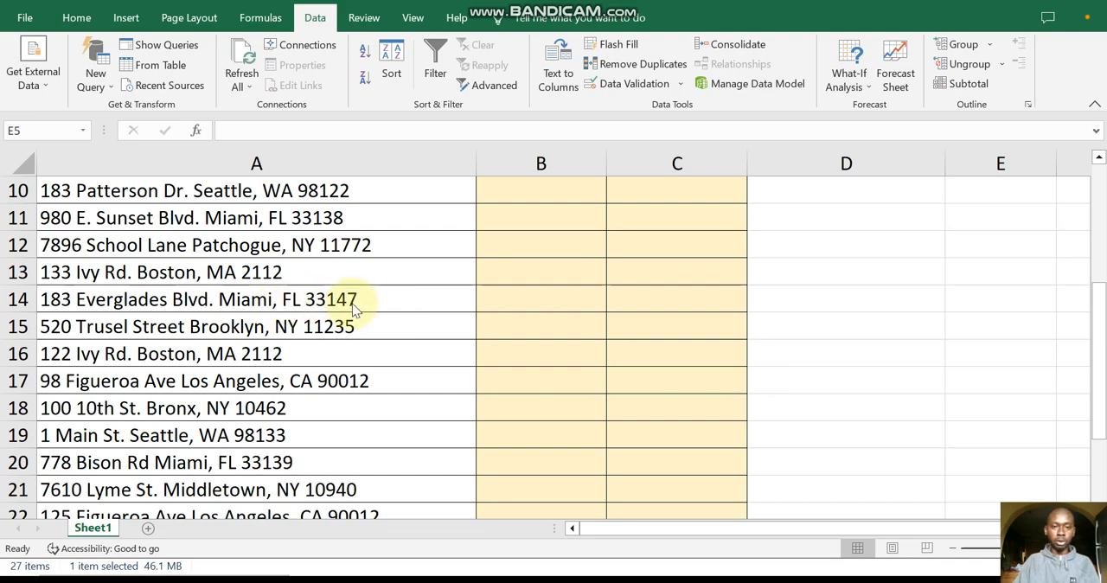
pyautogui.scroll(3, 353, 309)
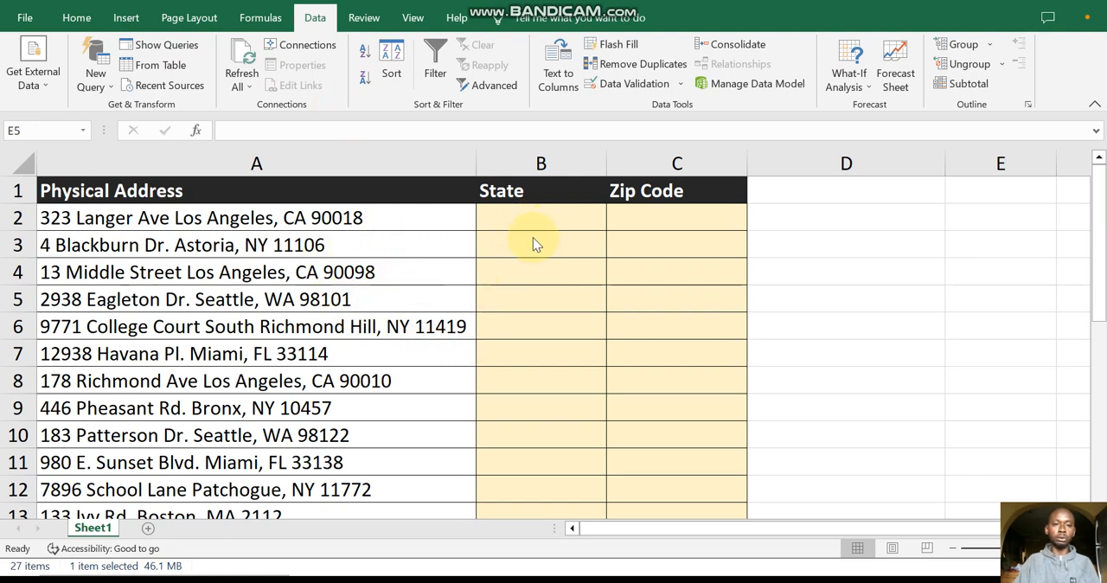
pyautogui.click(313, 18)
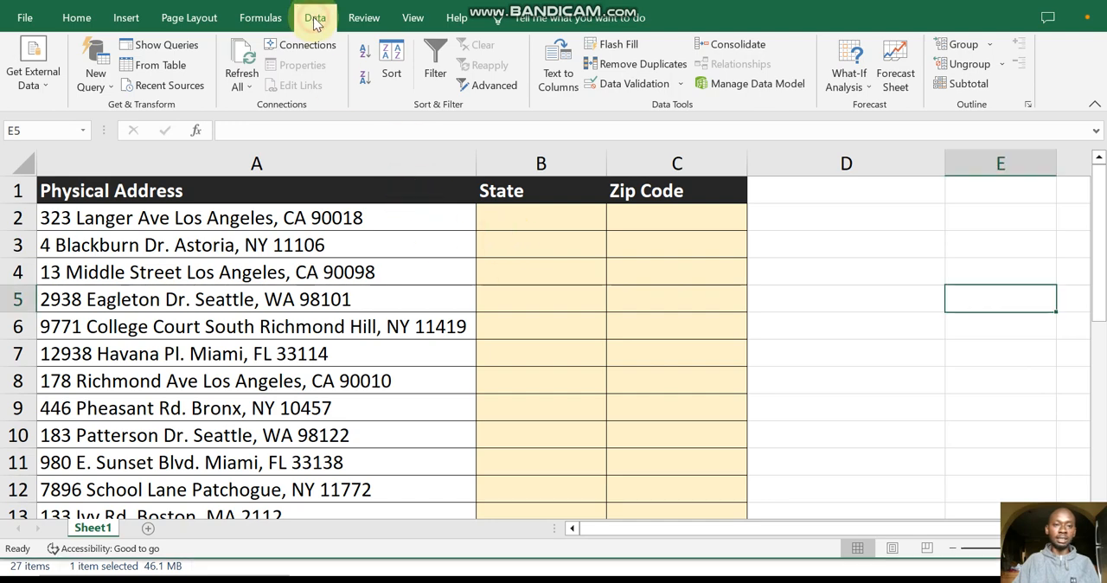
pyautogui.click(558, 62)
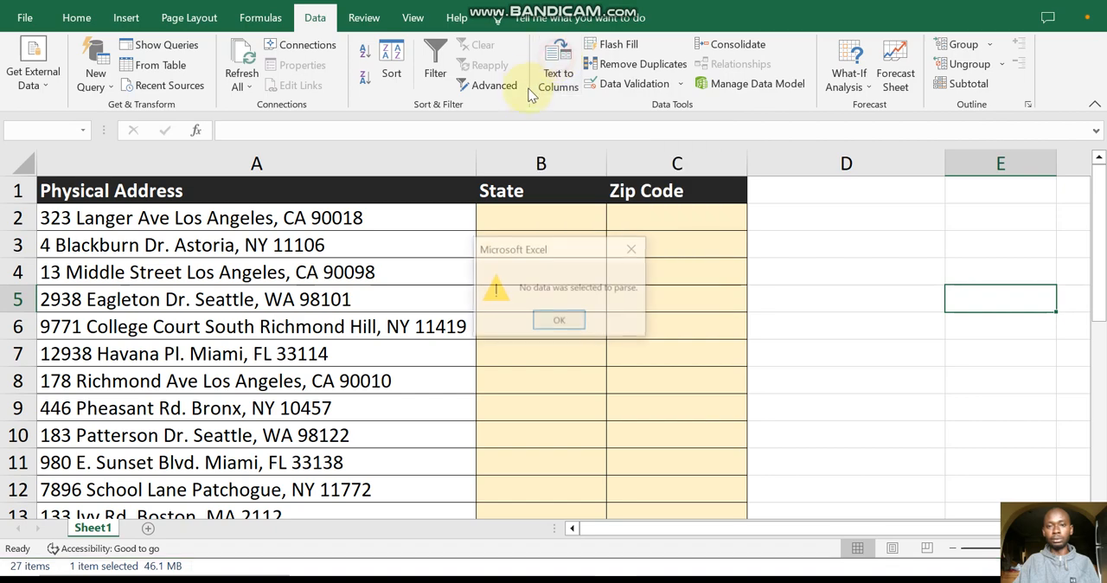
pyautogui.click(559, 322)
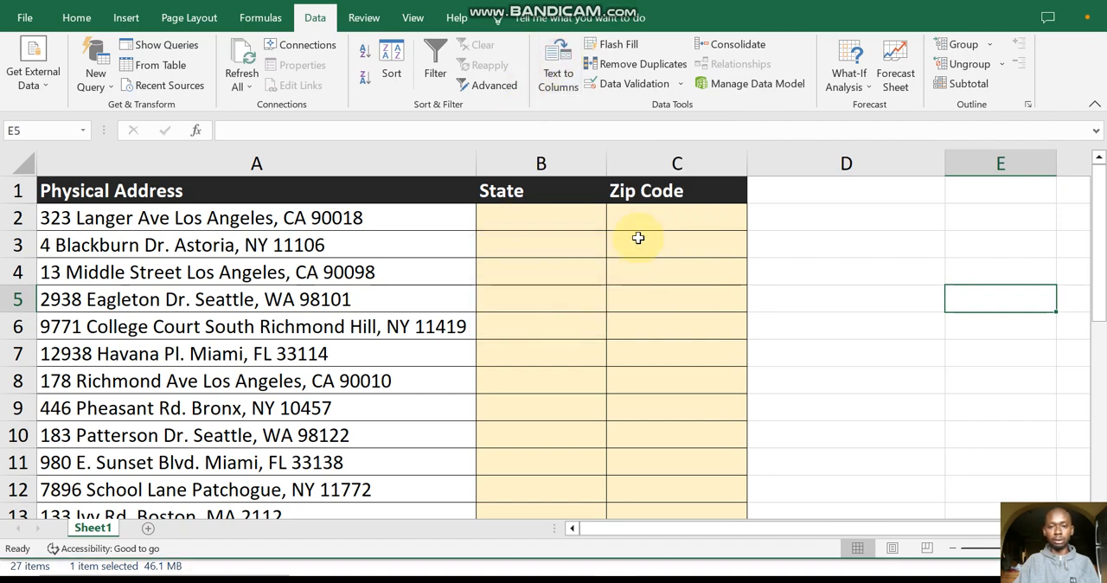
# Step: Split the addresses in A2:A26 with Text to Columns, using Delimited data with comma as the only delimiter
pyautogui.click(302, 223)
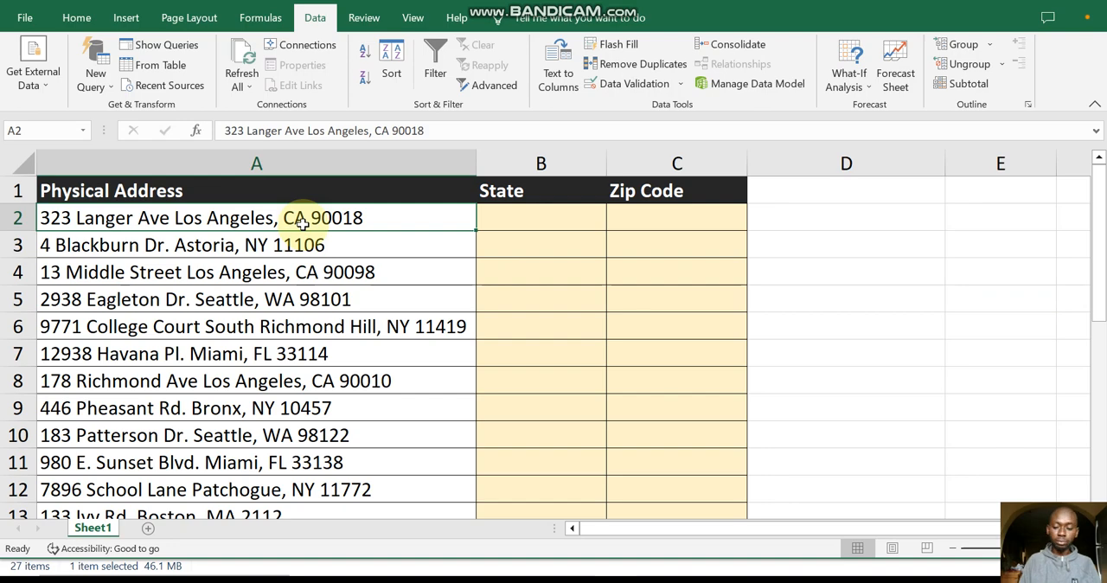
pyautogui.hotkey('ctrl', 'shift', 'Down')
pyautogui.scroll(5, 476, 323)
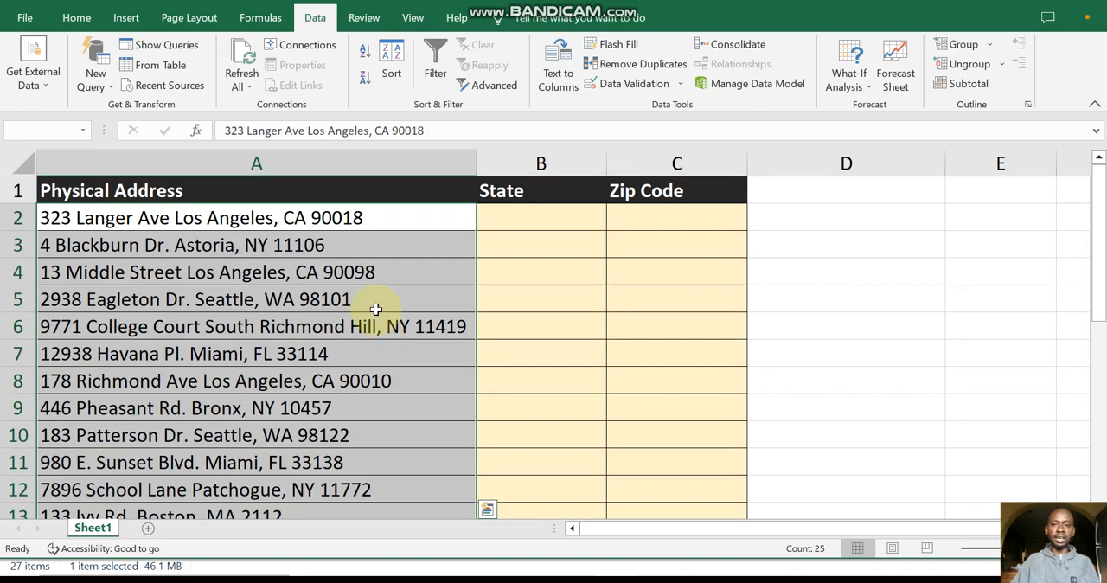
pyautogui.click(315, 18)
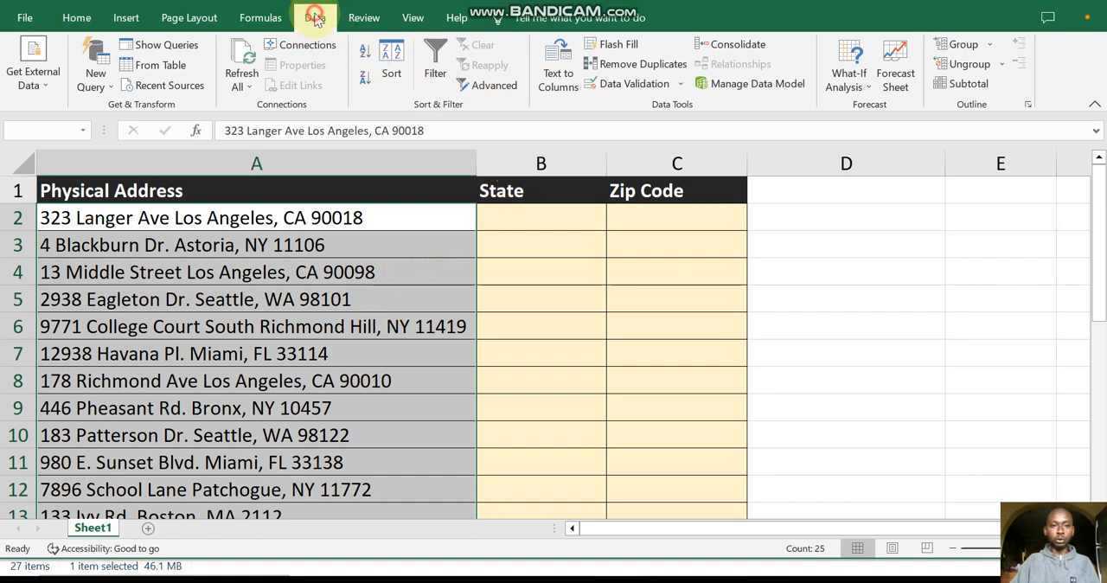
pyautogui.click(560, 78)
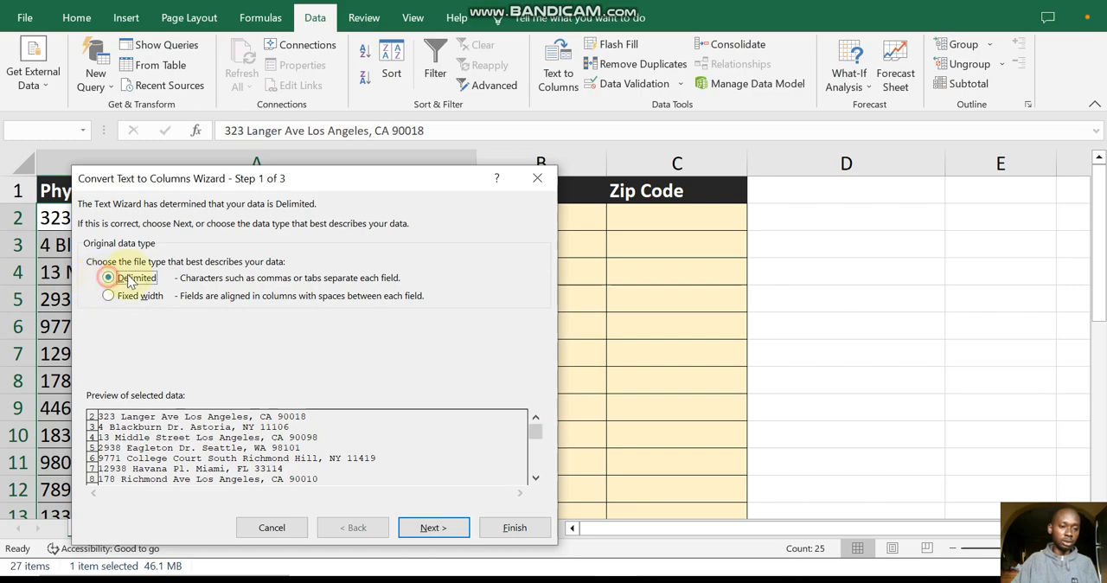
pyautogui.click(433, 529)
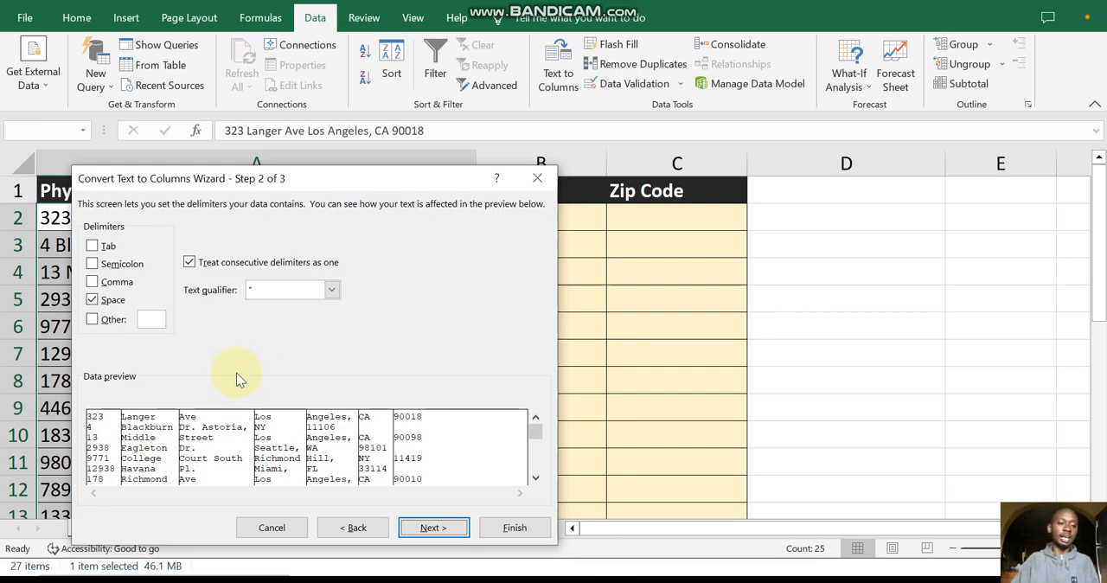
pyautogui.click(93, 283)
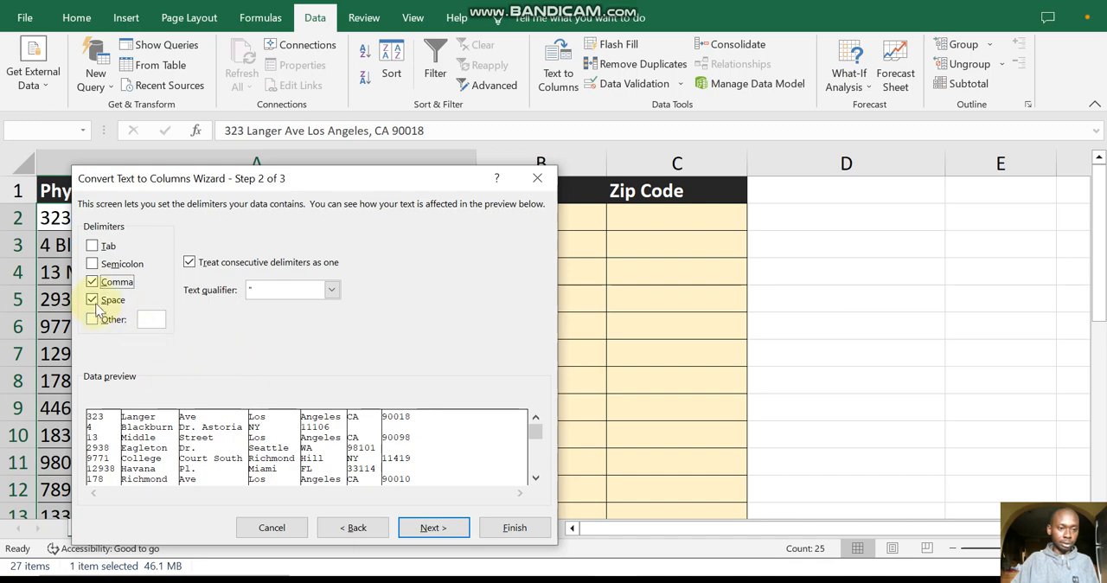
pyautogui.click(93, 300)
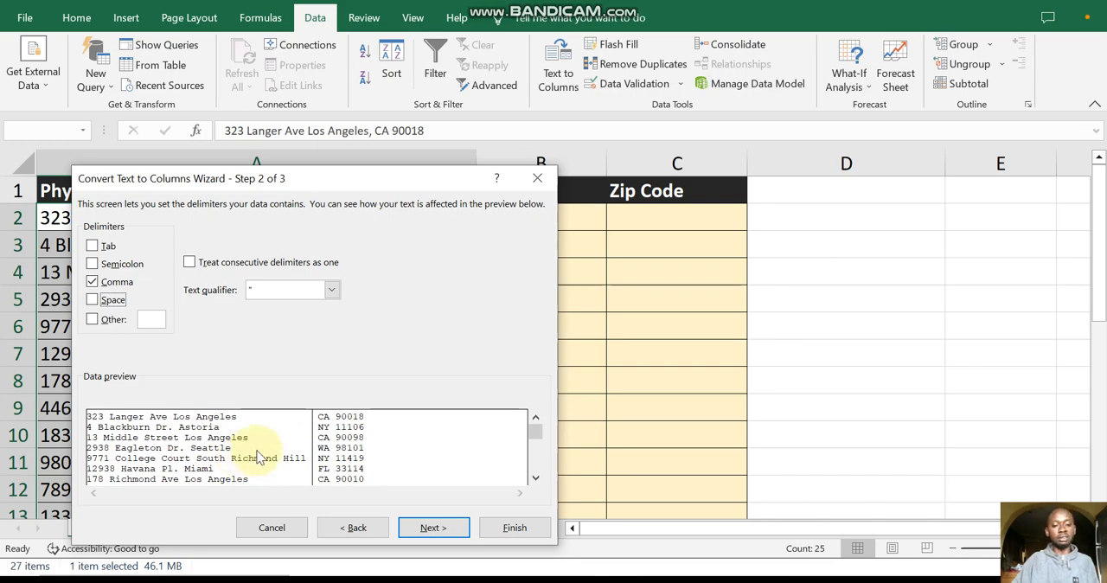
pyautogui.click(434, 528)
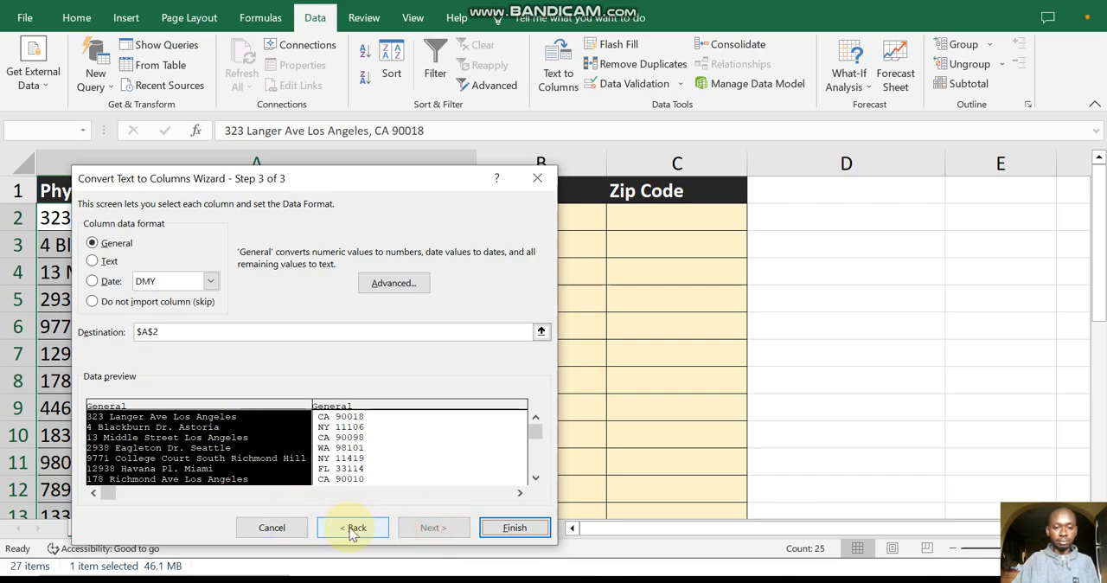
pyautogui.click(513, 527)
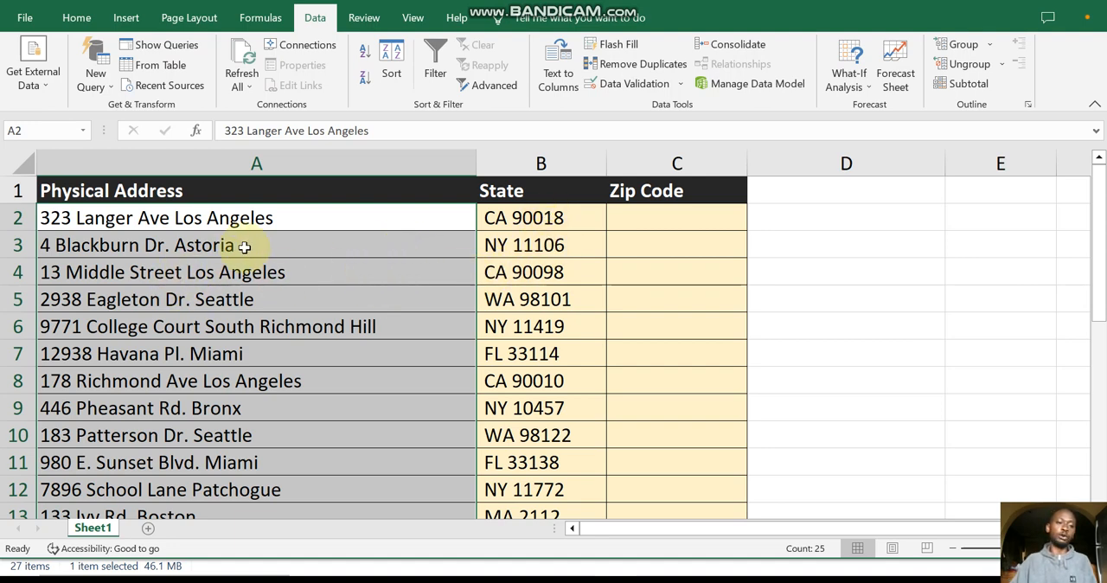
# Step: Split the state and zip text in B2:B26 with Text to Columns, using only space as delimiter and replacing existing data
pyautogui.click(588, 251)
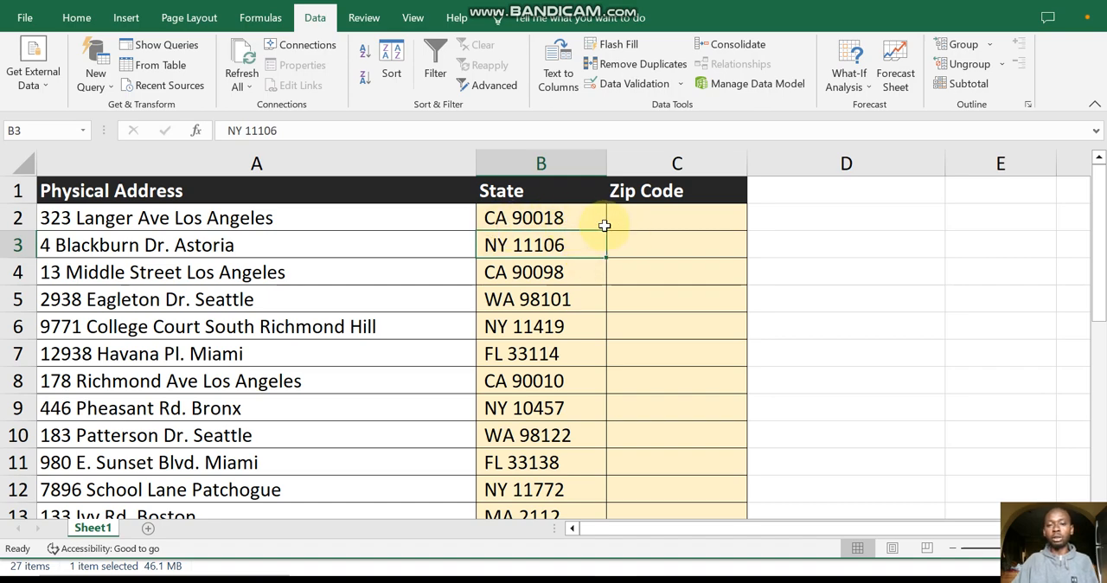
pyautogui.click(543, 221)
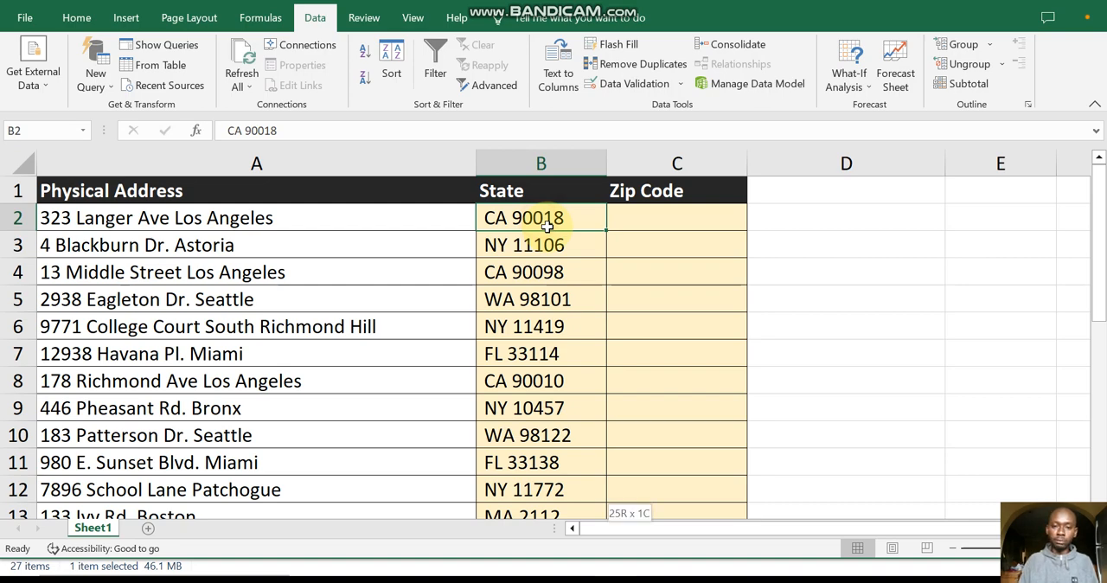
pyautogui.hotkey('ctrl', 'shift', 'Down')
pyautogui.scroll(2, 553, 238)
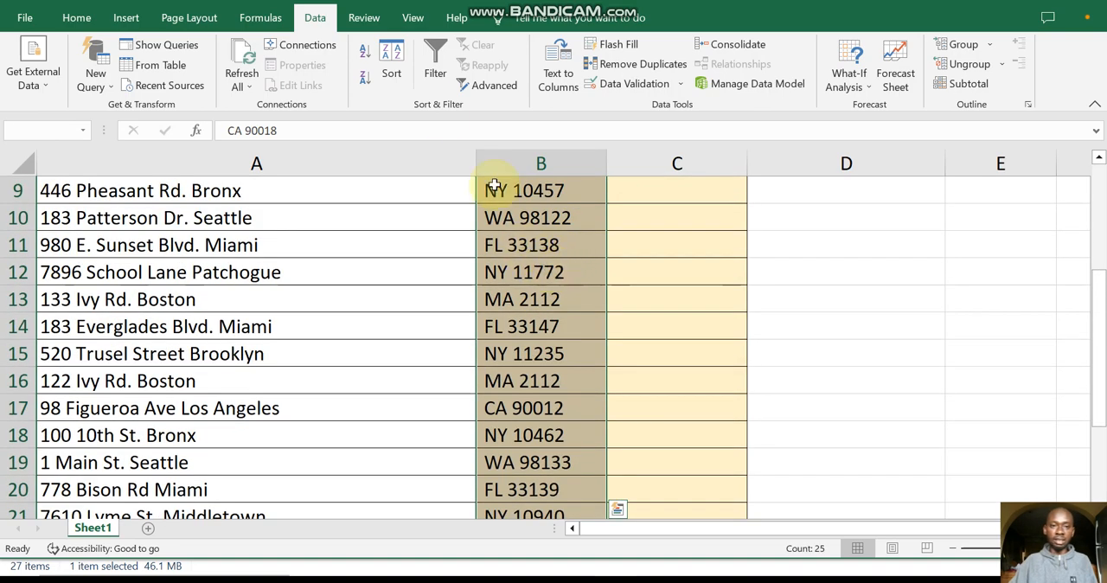
pyautogui.click(558, 65)
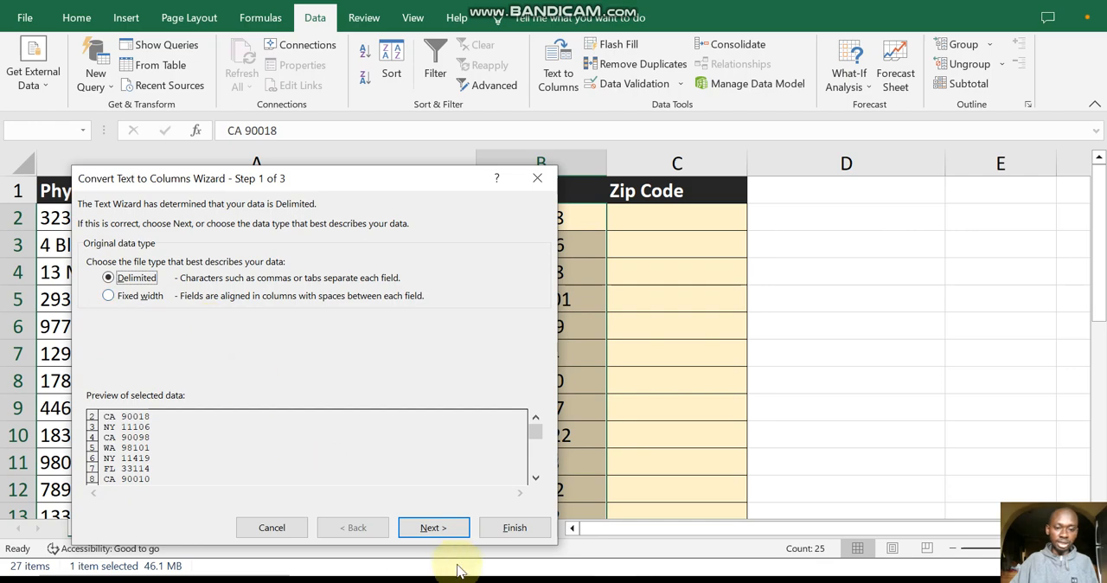
pyautogui.click(436, 529)
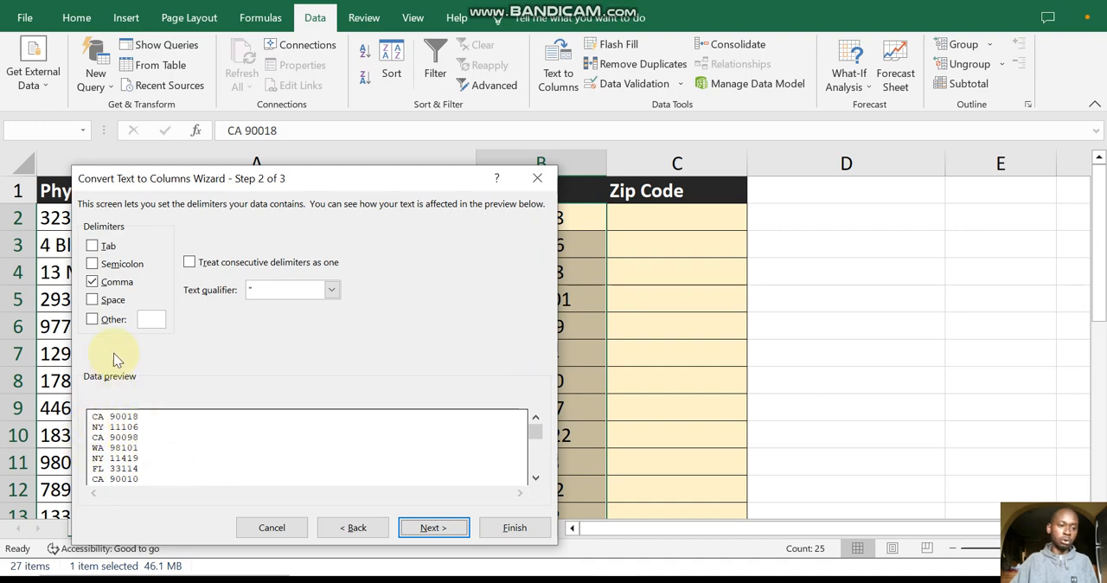
pyautogui.click(94, 282)
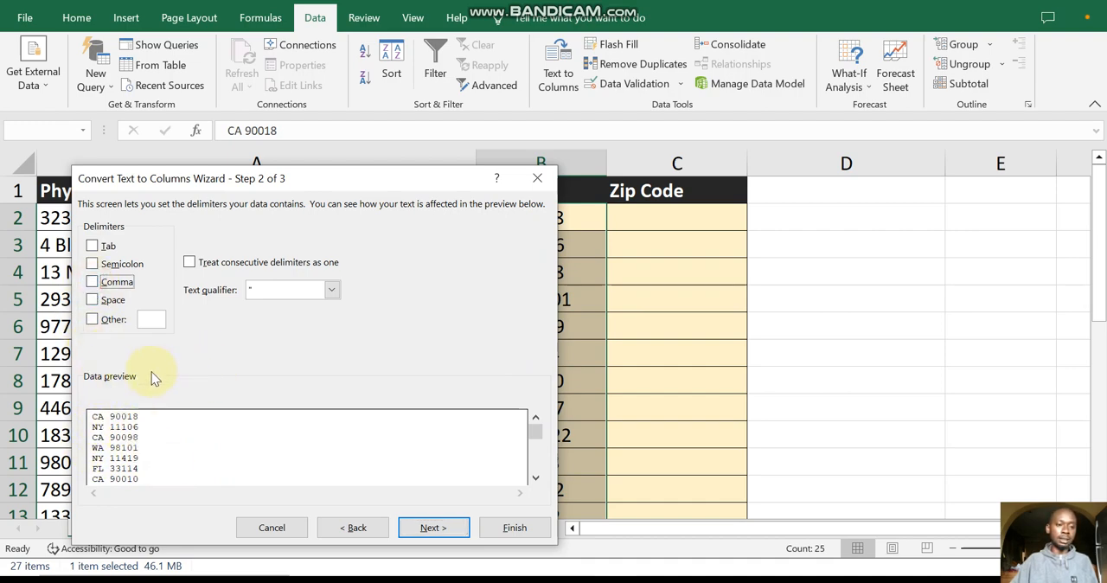
pyautogui.click(92, 299)
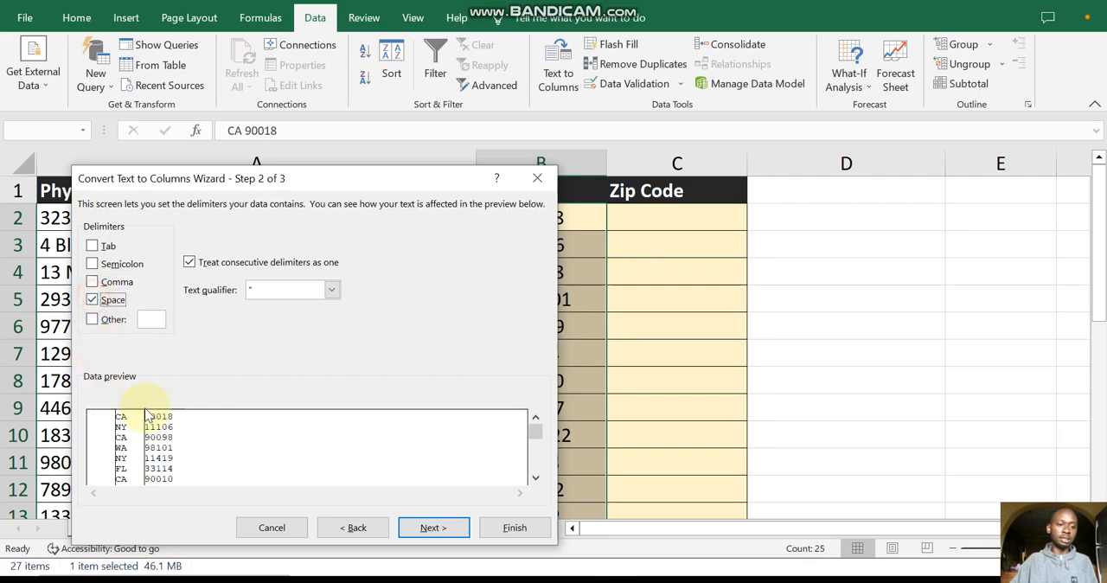
pyautogui.click(427, 527)
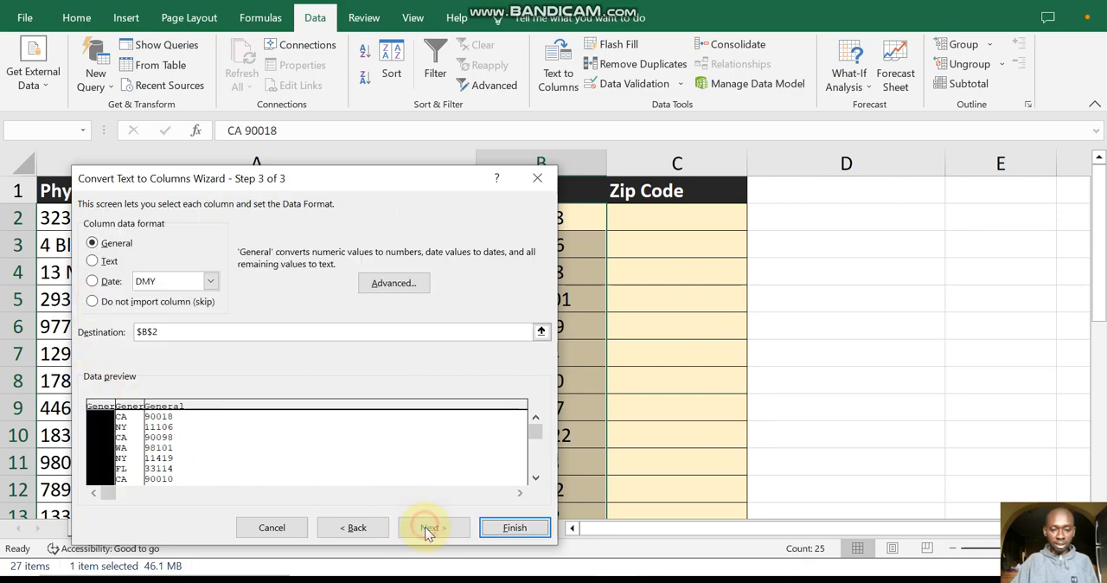
pyautogui.click(515, 528)
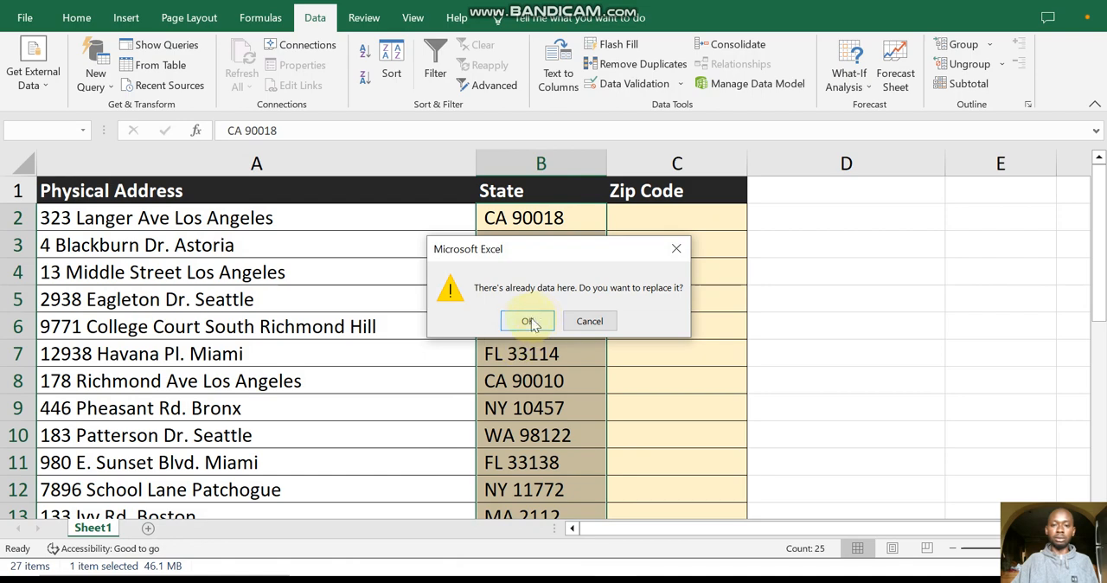
pyautogui.click(530, 322)
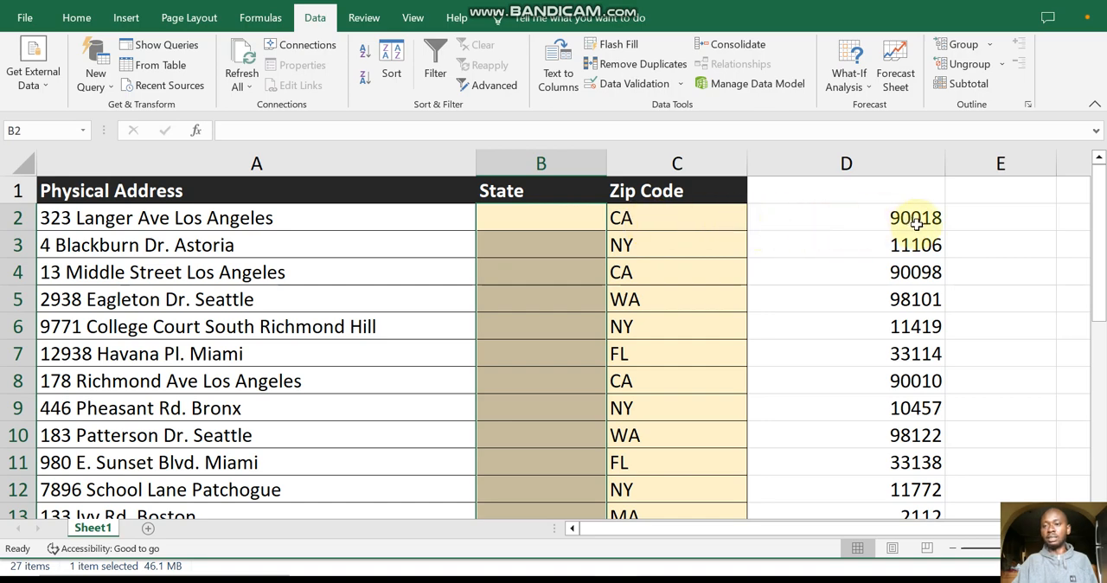
# Step: Copy the states and zip codes in C2:D26 and paste them as values starting at B2
pyautogui.moveTo(624, 220); pyautogui.dragTo(830, 222)
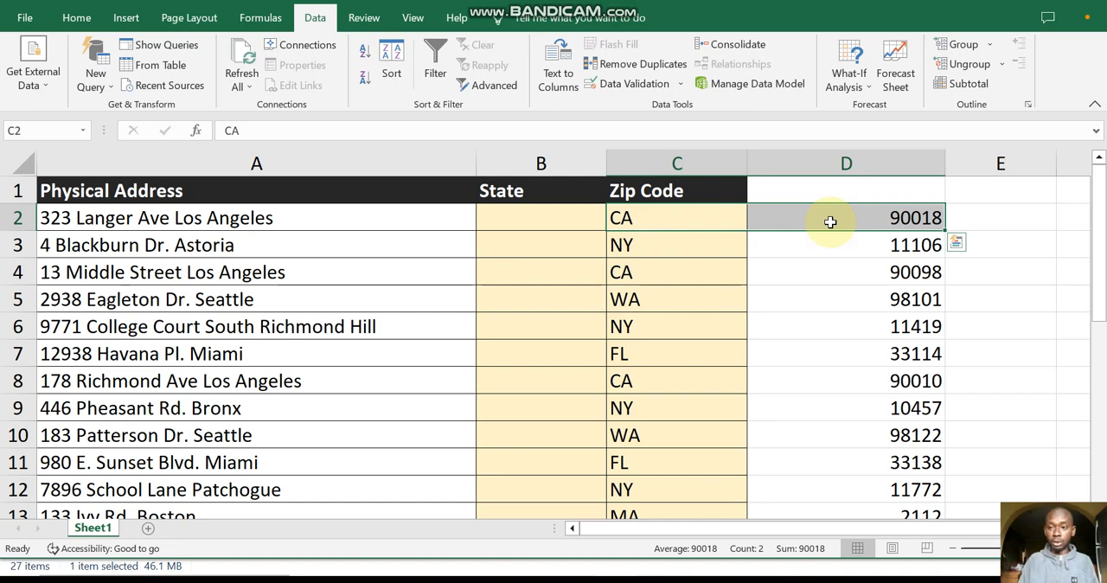
pyautogui.hotkey('ctrl', 'shift', 'Down')
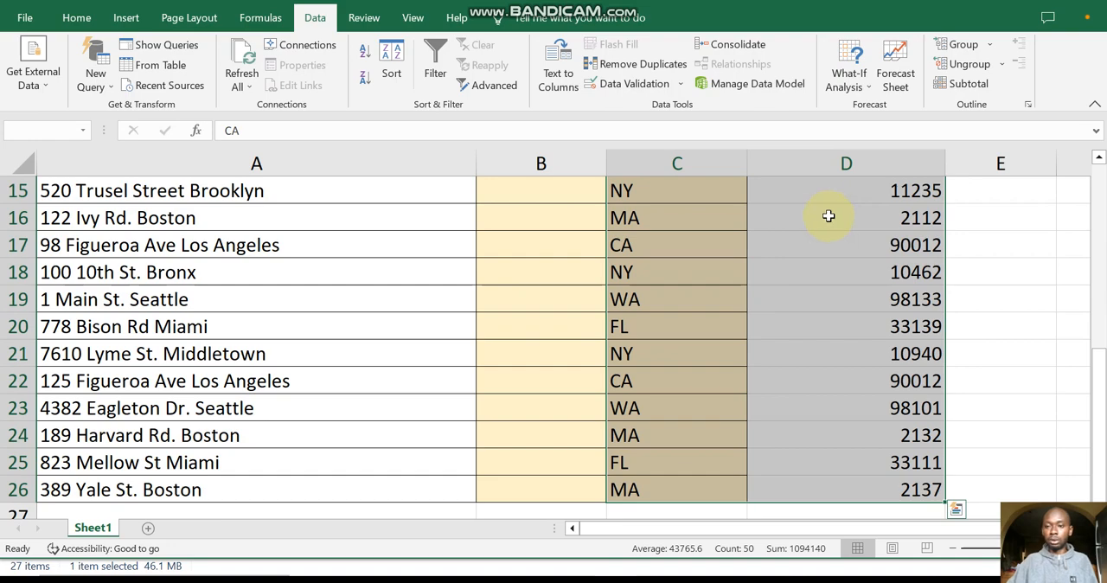
pyautogui.scroll(5, 828, 215)
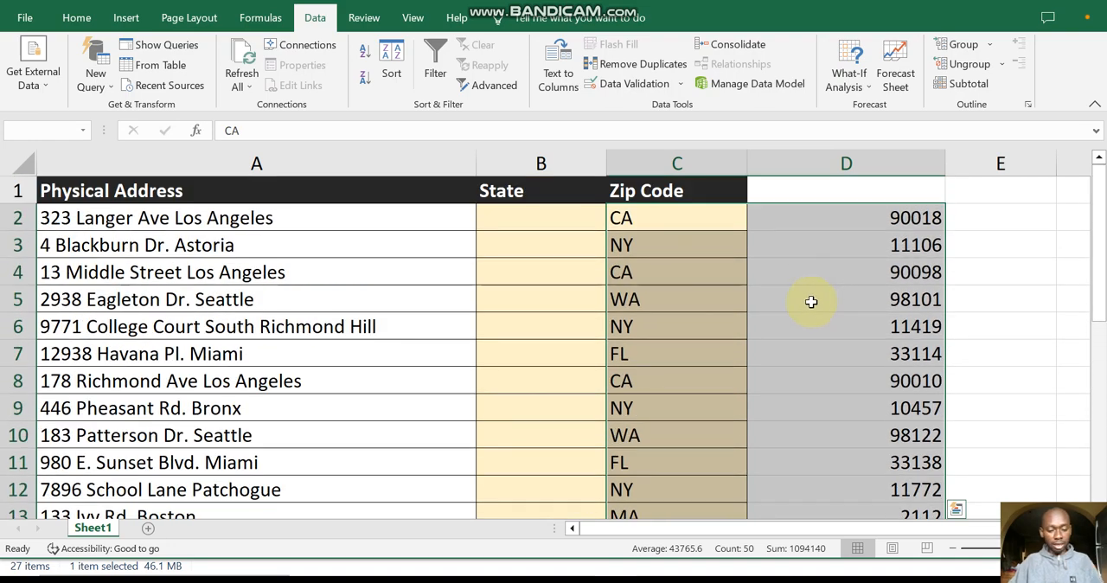
pyautogui.hotkey('ctrl', 'c')
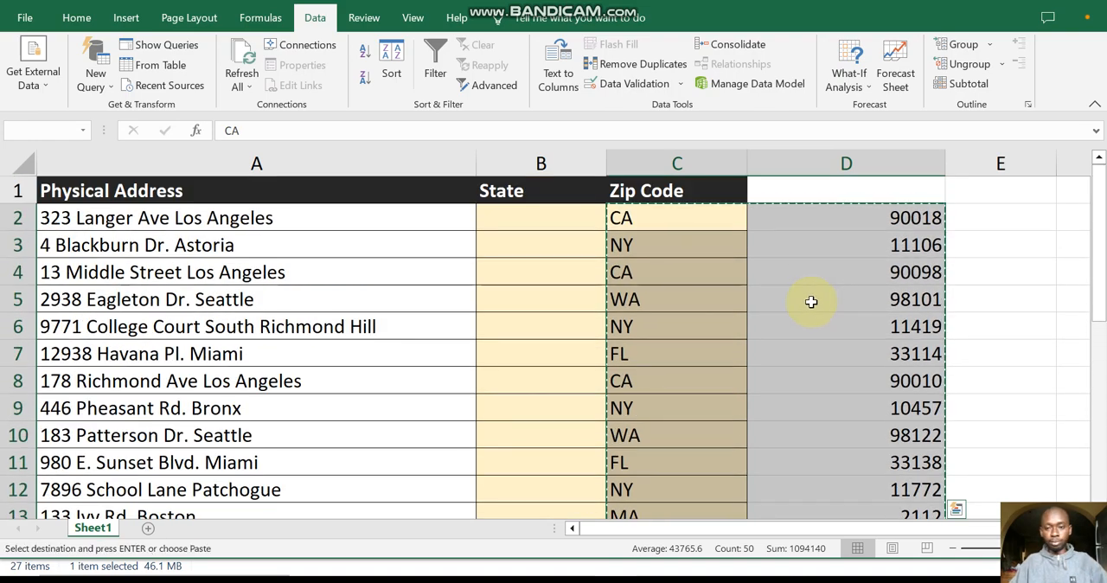
pyautogui.click(545, 227)
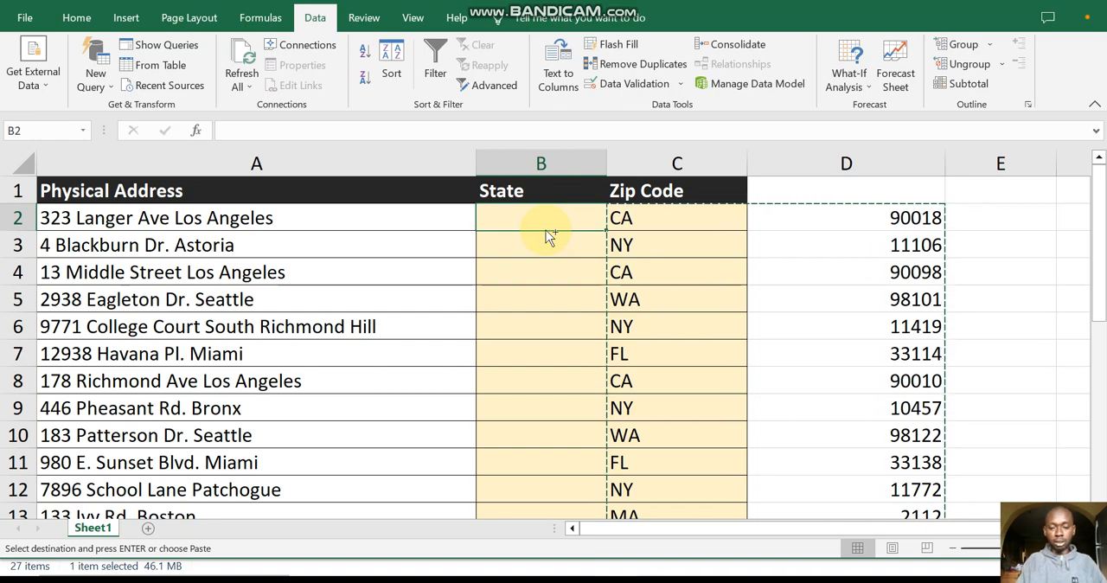
pyautogui.hotkey('ctrl', 'alt', 'v')
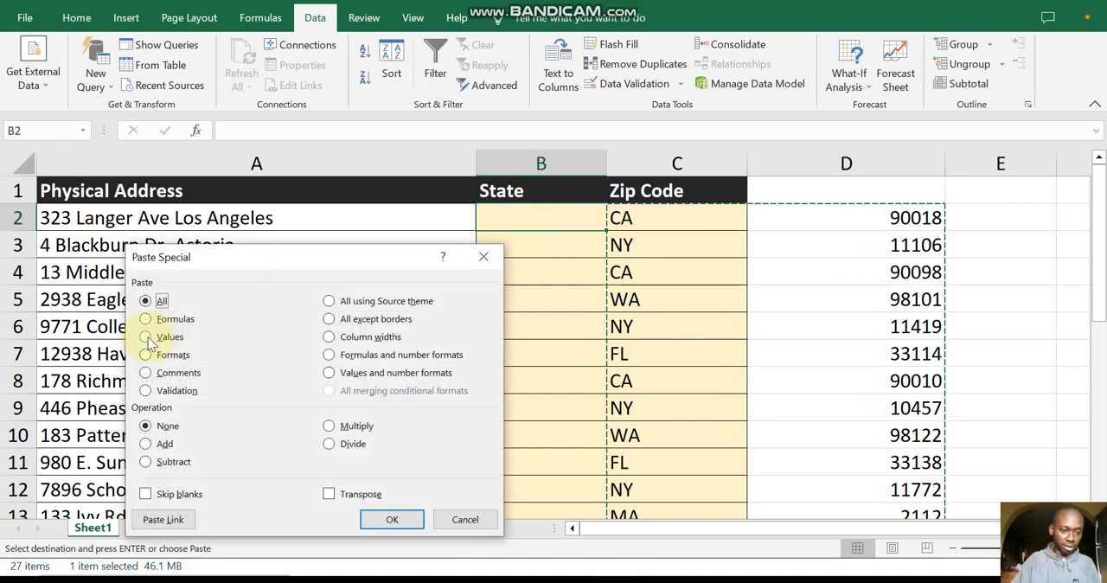
pyautogui.click(147, 337)
pyautogui.click(392, 518)
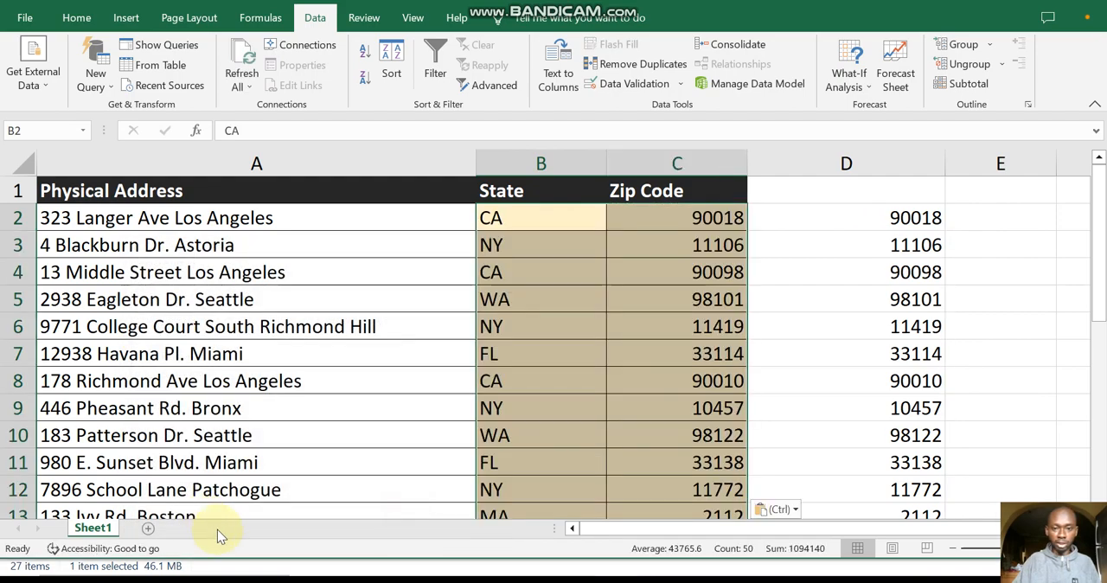
# Step: Clear the contents of the leftover duplicate zip codes in D2:D26
pyautogui.click(890, 217)
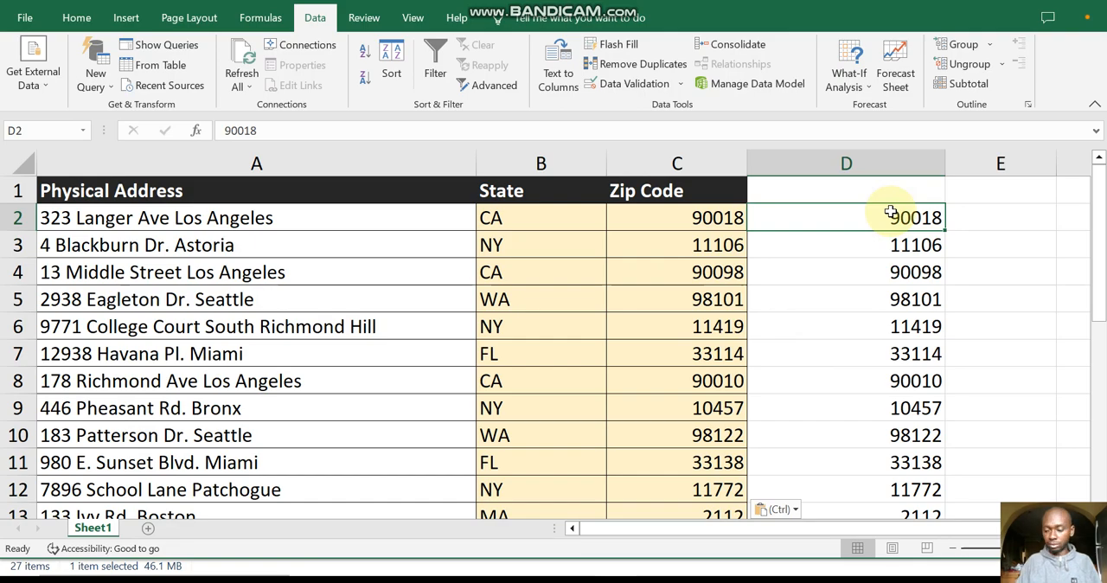
pyautogui.hotkey('ctrl', 'shift', 'Down')
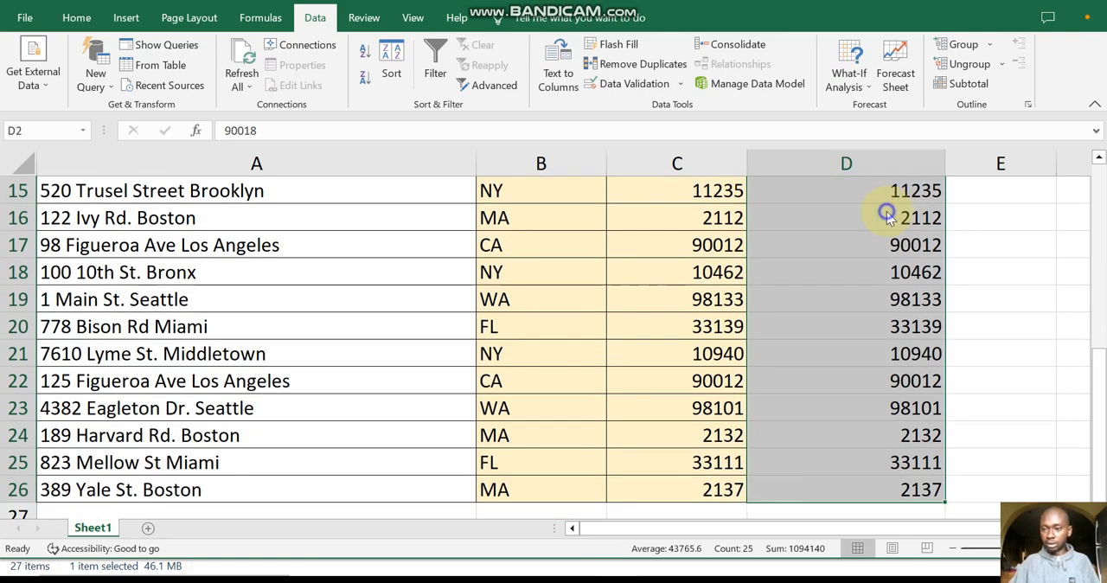
pyautogui.rightClick(889, 212)
pyautogui.click(942, 348)
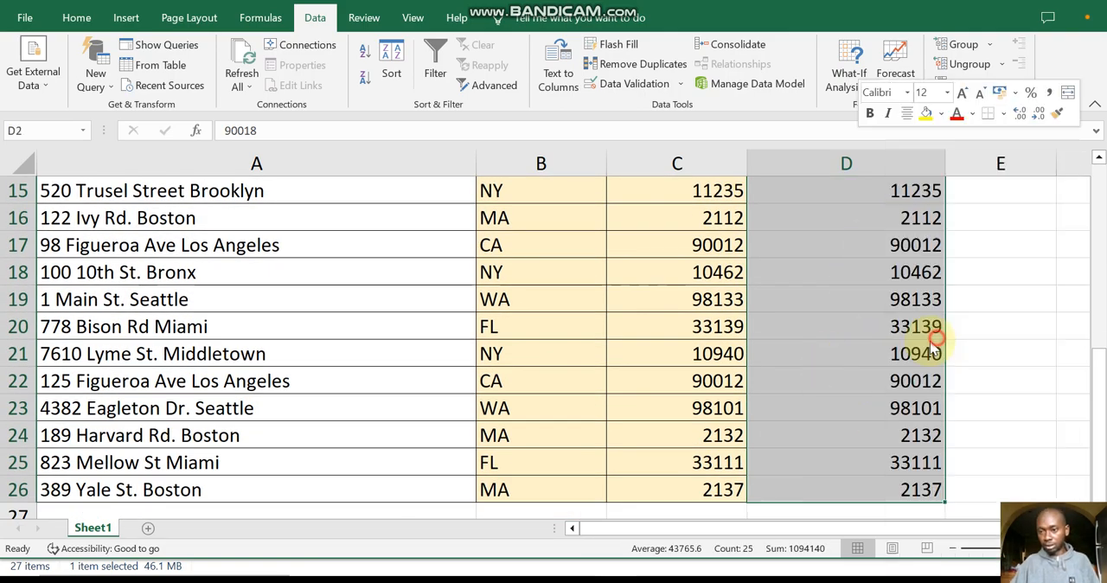
pyautogui.click(977, 422)
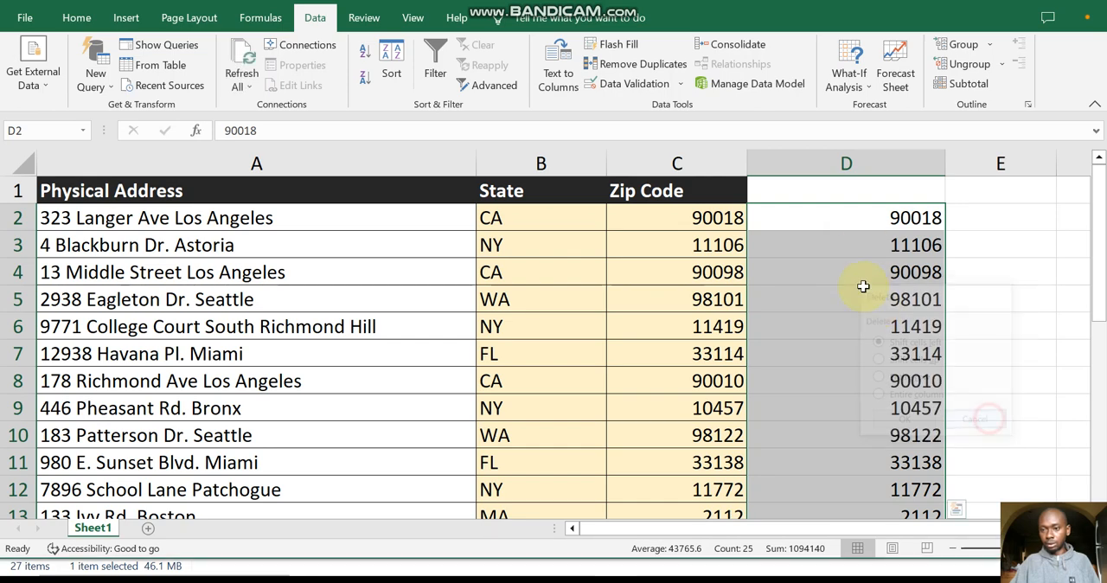
pyautogui.rightClick(862, 287)
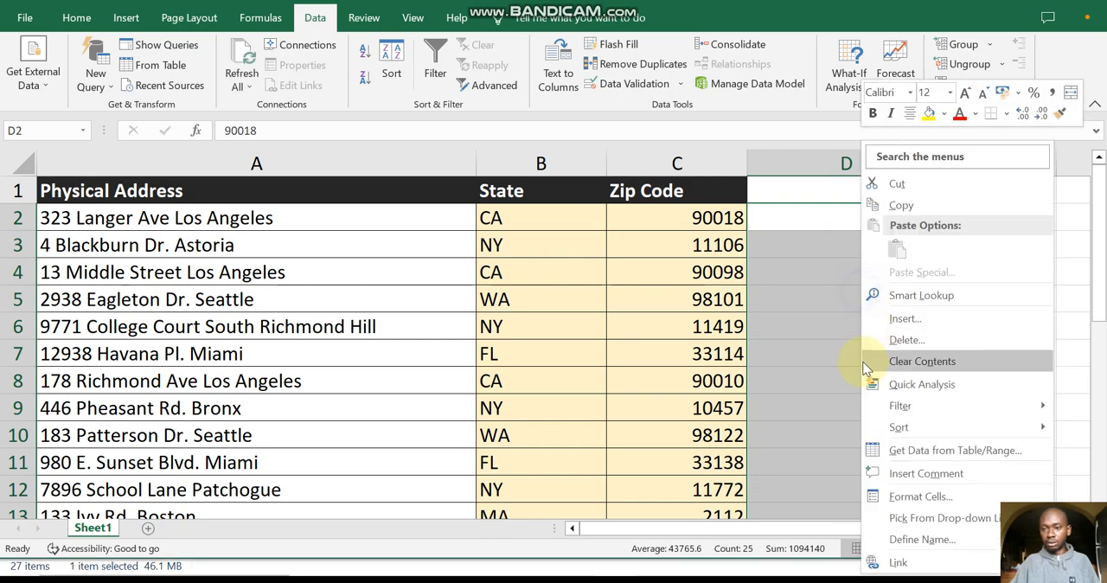
pyautogui.click(923, 363)
pyautogui.click(1013, 272)
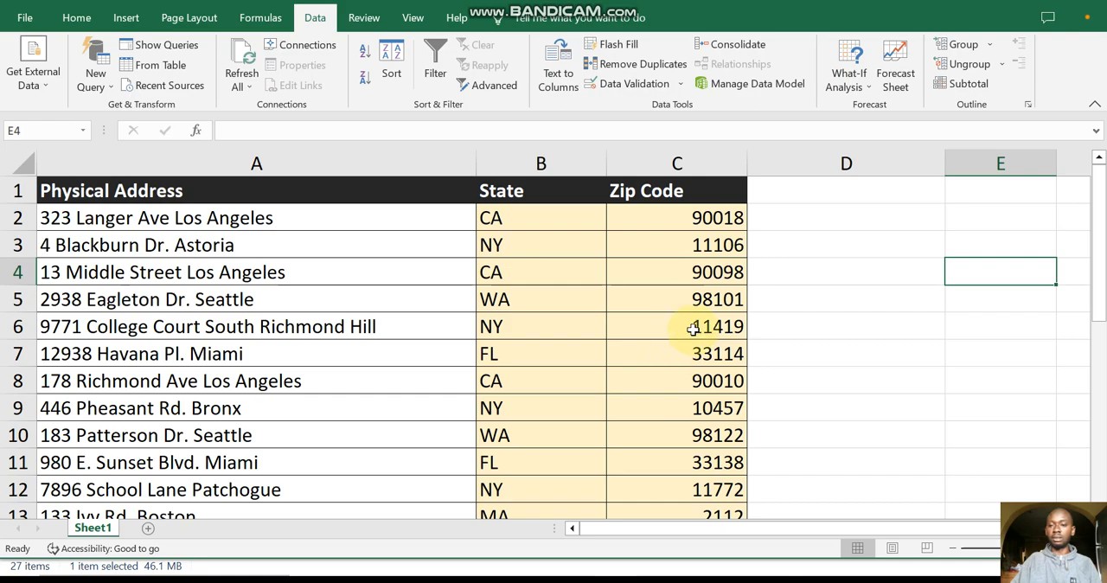
pyautogui.scroll(-2, 699, 323)
pyautogui.scroll(2, 698, 323)
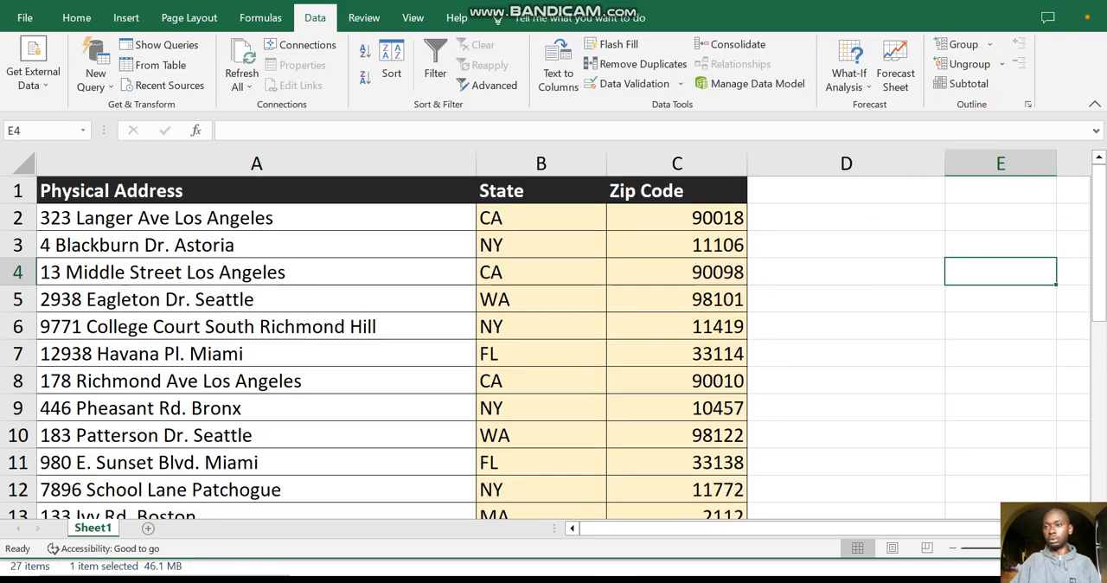